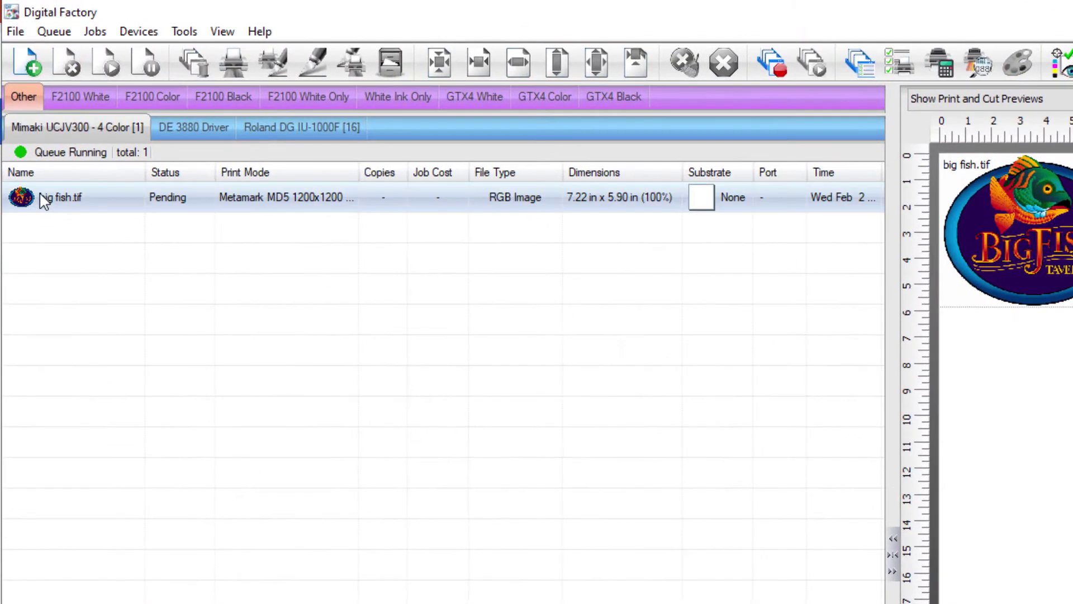
Open the big fish.tif job in the Variable Data Wizard and select the fish logo
right_click(40, 195)
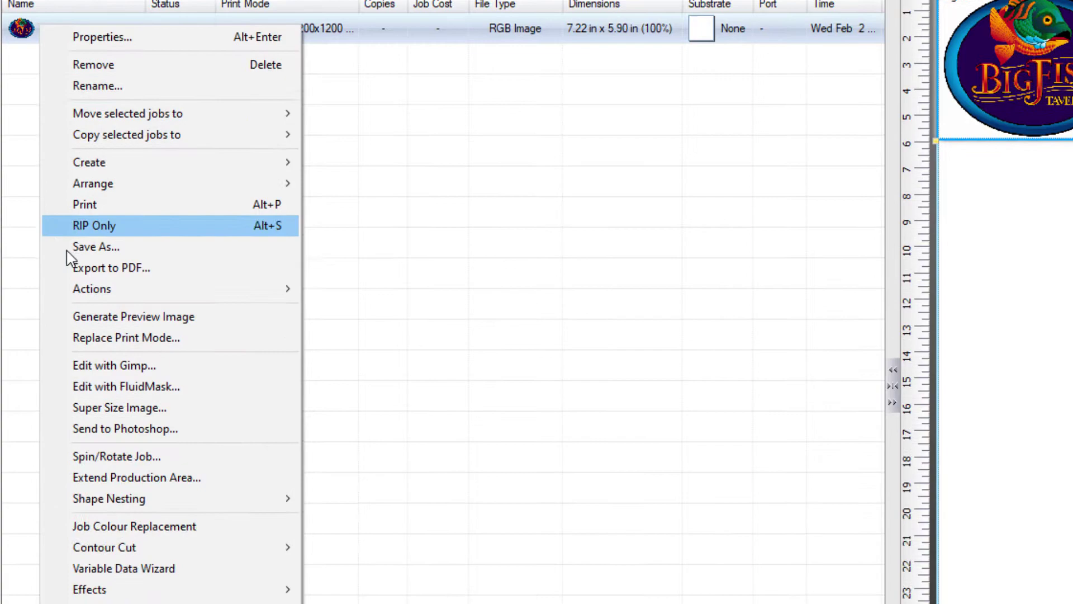
click(95, 569)
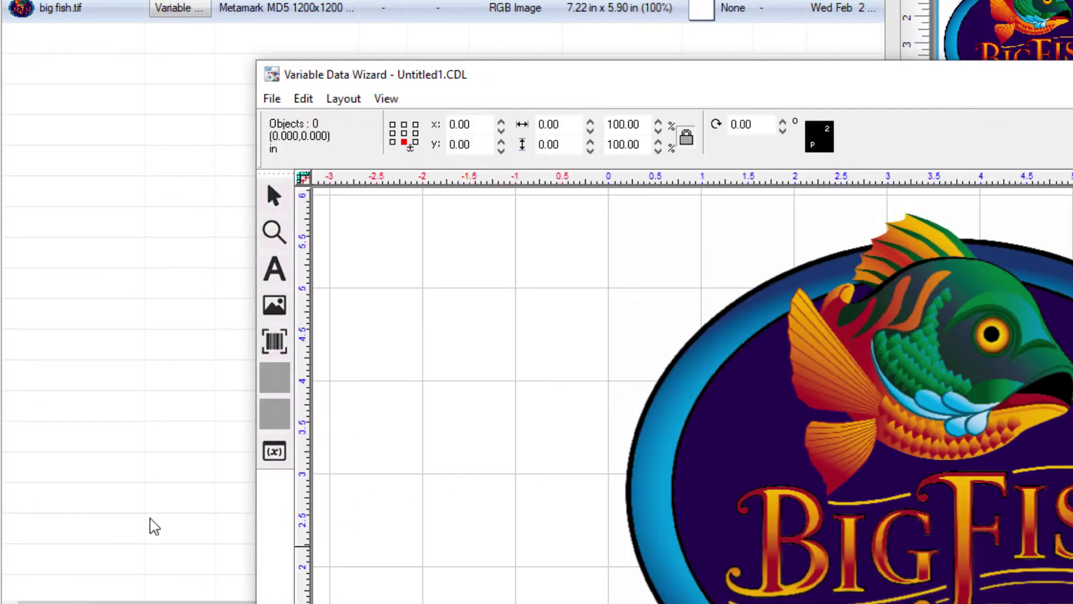
drag(499, 74, 506, 0)
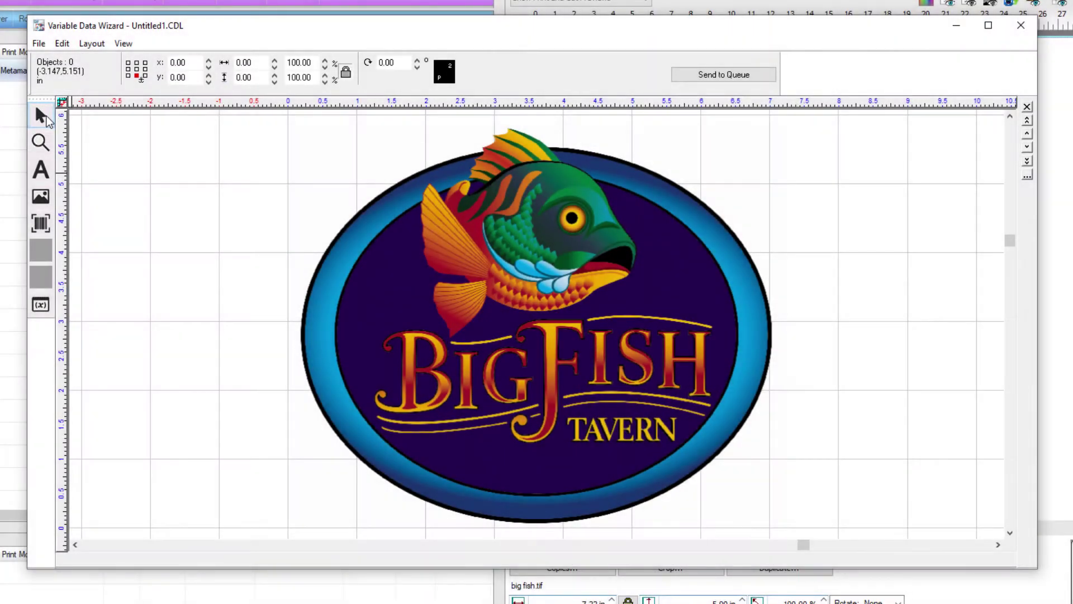
click(392, 324)
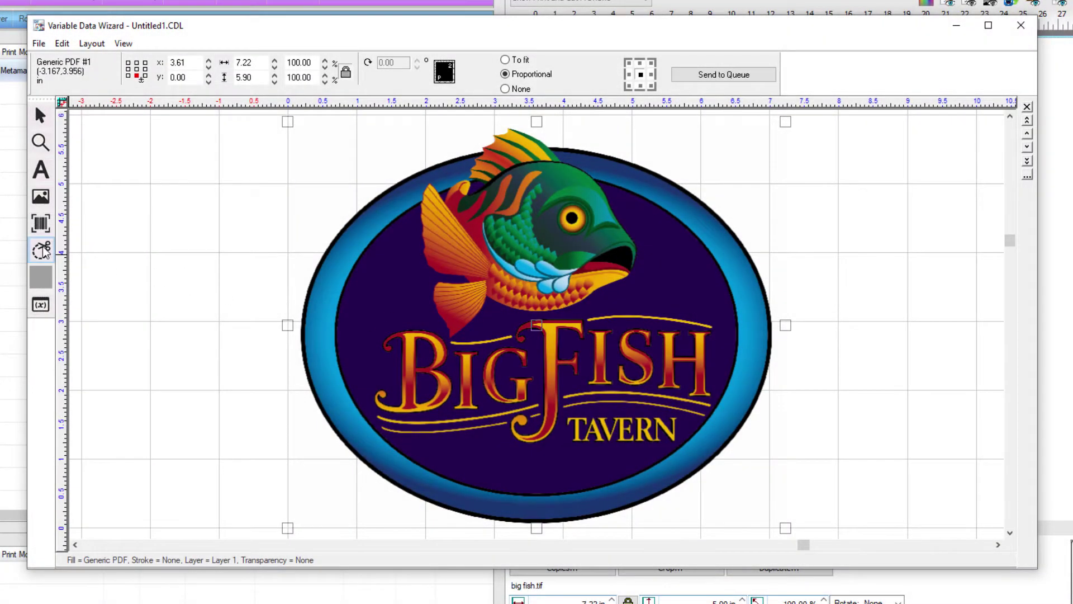
Start a contour cut on the fish logo with Inside/Outside off and the offset lowered to 0.00
click(41, 250)
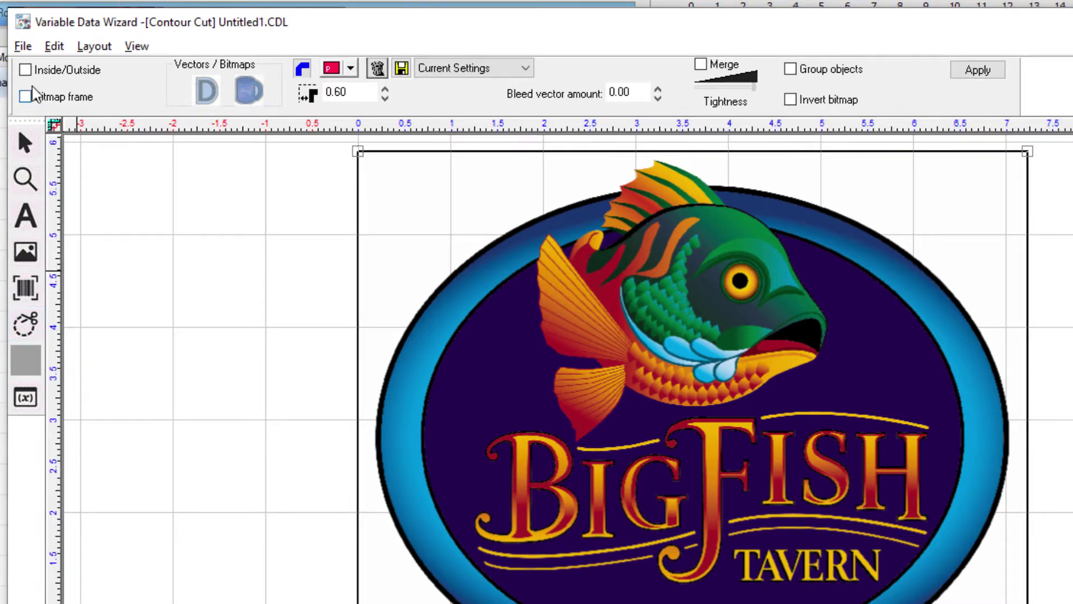
click(25, 70)
click(25, 70)
click(385, 98)
click(385, 97)
click(385, 97)
click(386, 97)
click(385, 98)
click(385, 97)
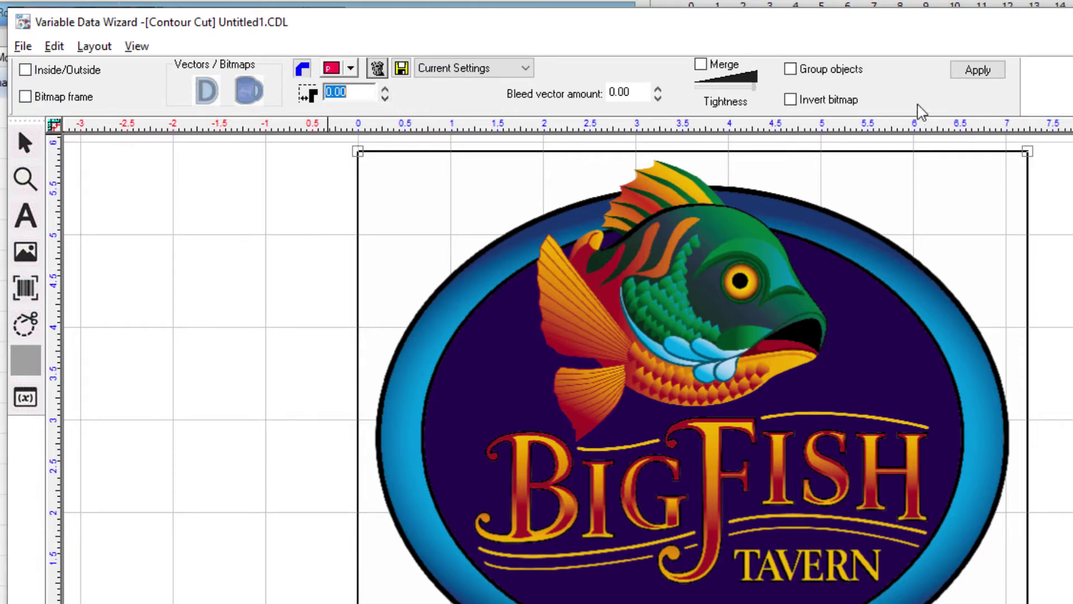
Apply the contour and trace the Big Fish Tavern logo at Monochrome Filter threshold 245
click(990, 78)
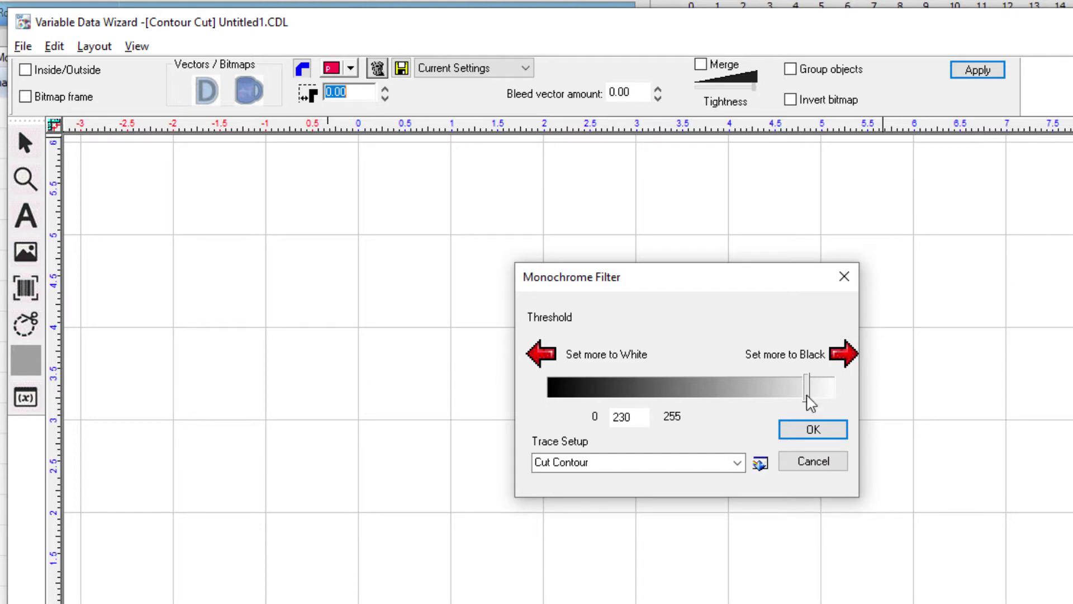
drag(807, 394, 825, 396)
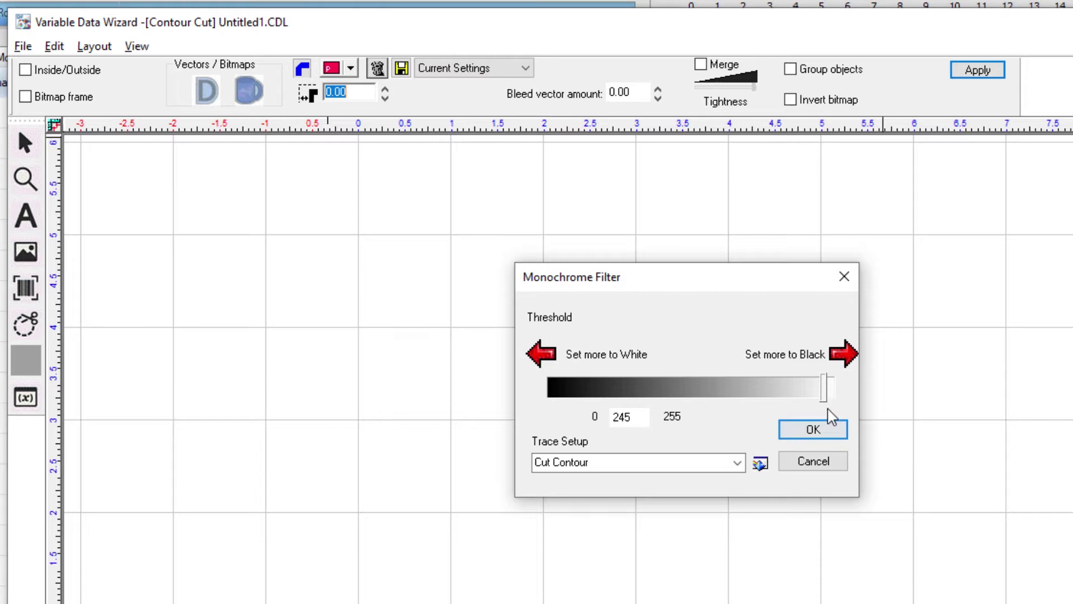
click(837, 433)
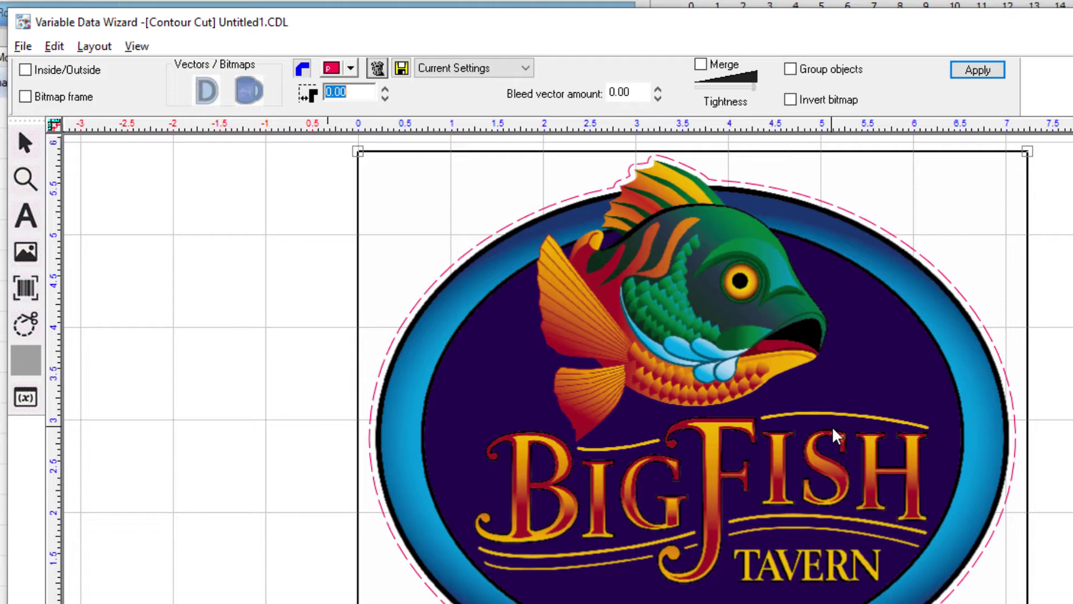
Leave Contour Cut editing and send the fish job to the queue as big fish_0.pdf
click(282, 286)
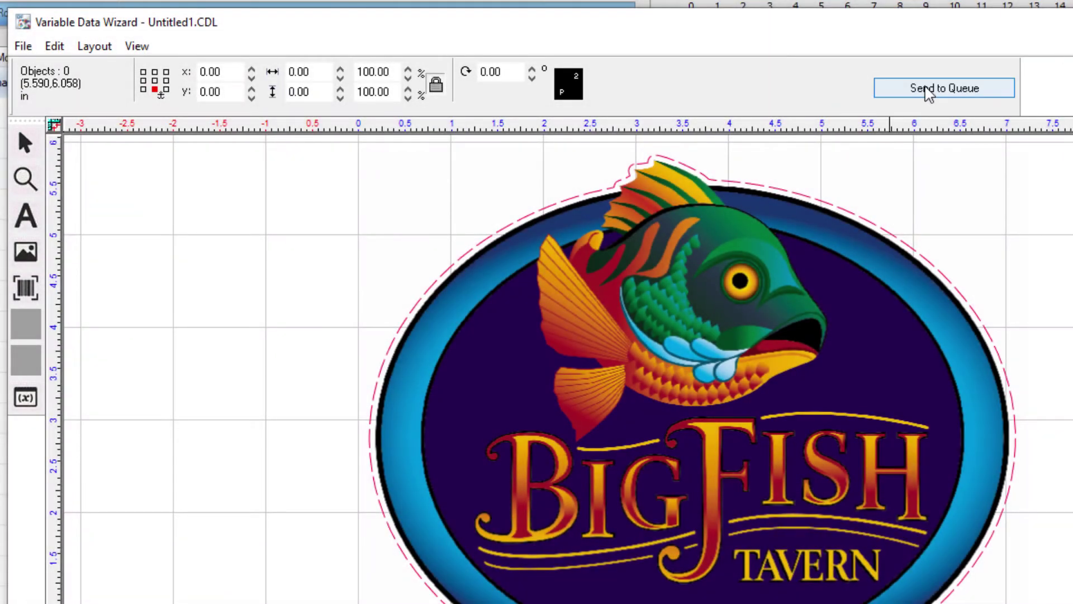
click(945, 88)
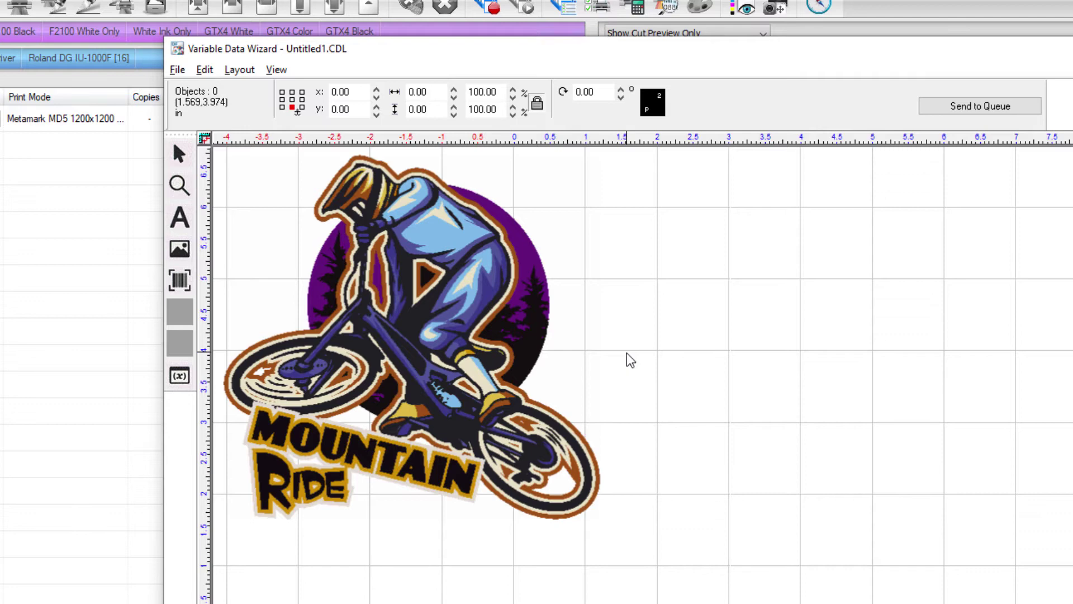
Give the Mountain Ride artwork a contour cut with a red cut line and .0625 offset
click(435, 278)
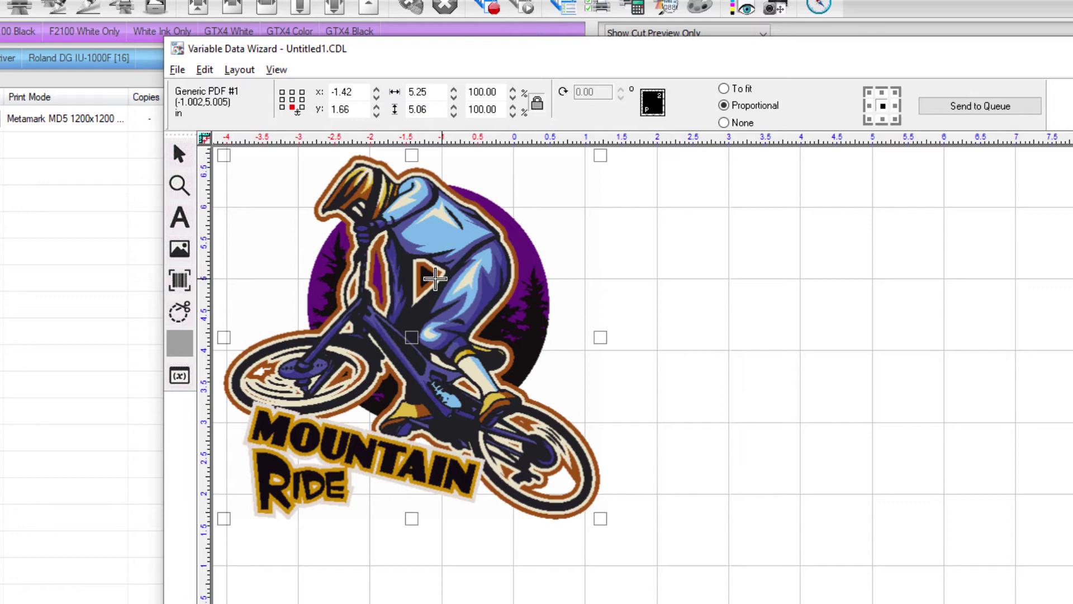
click(181, 313)
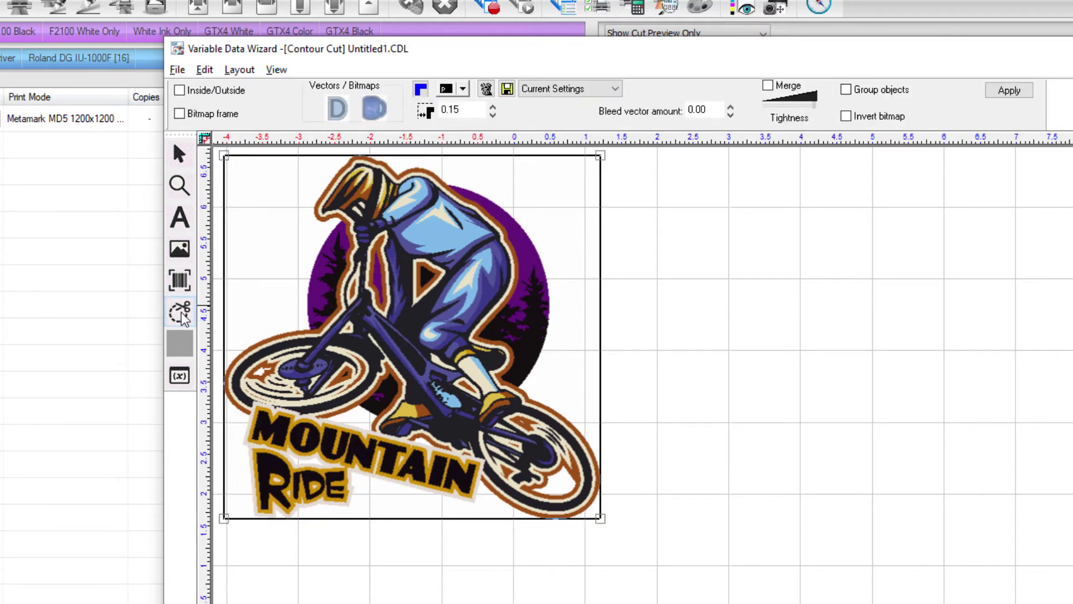
click(463, 90)
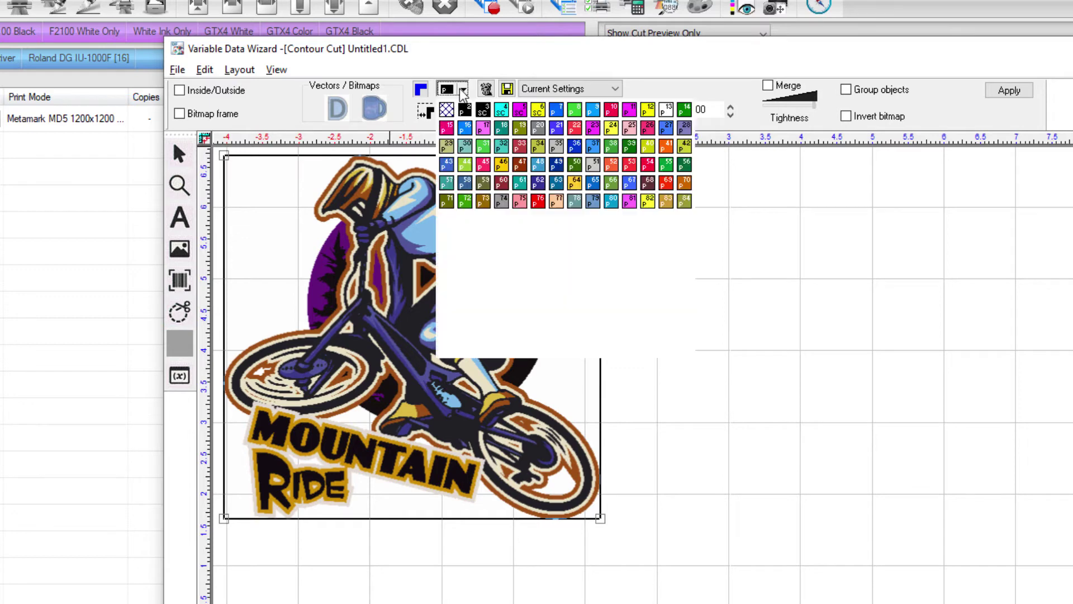
click(612, 109)
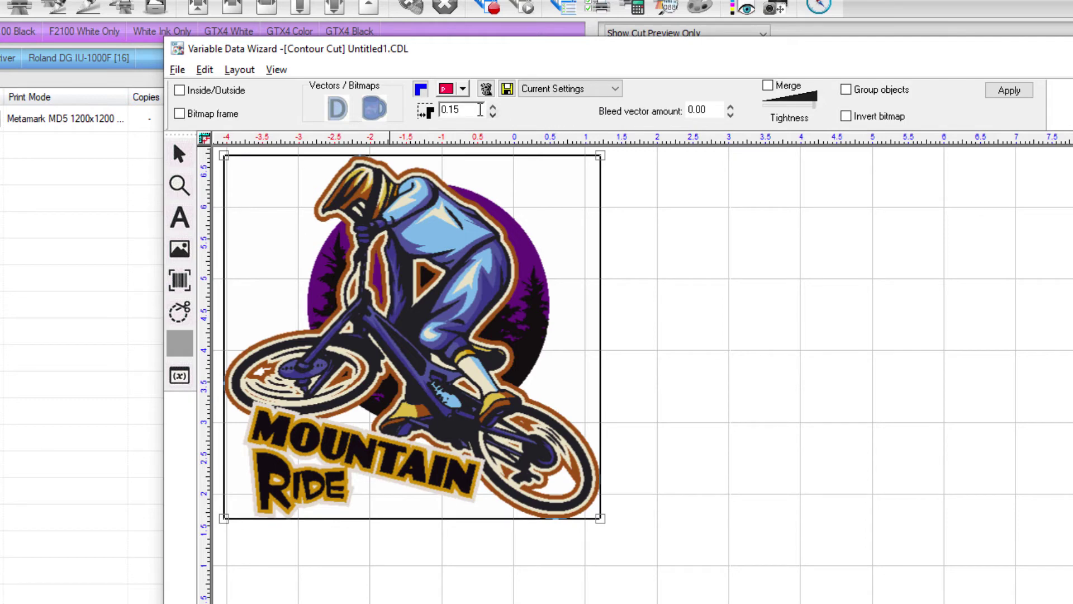
double_click(480, 110)
key(BackSpace)
text(.0625)
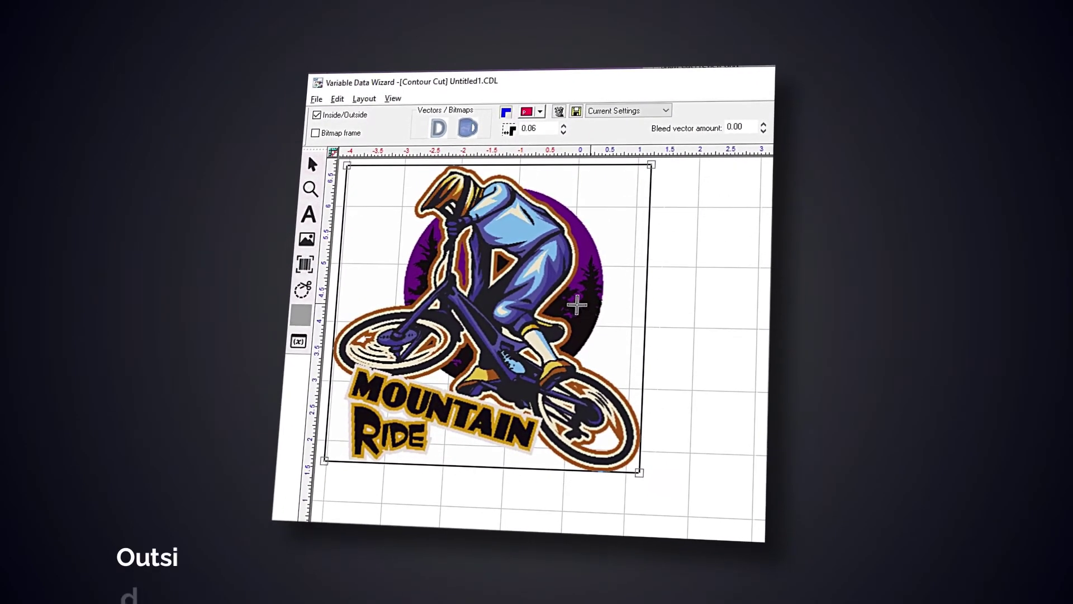
Turn off Inside/Outside cutting and apply an outside-only contour cut to the Mountain Ride artwork
click(330, 119)
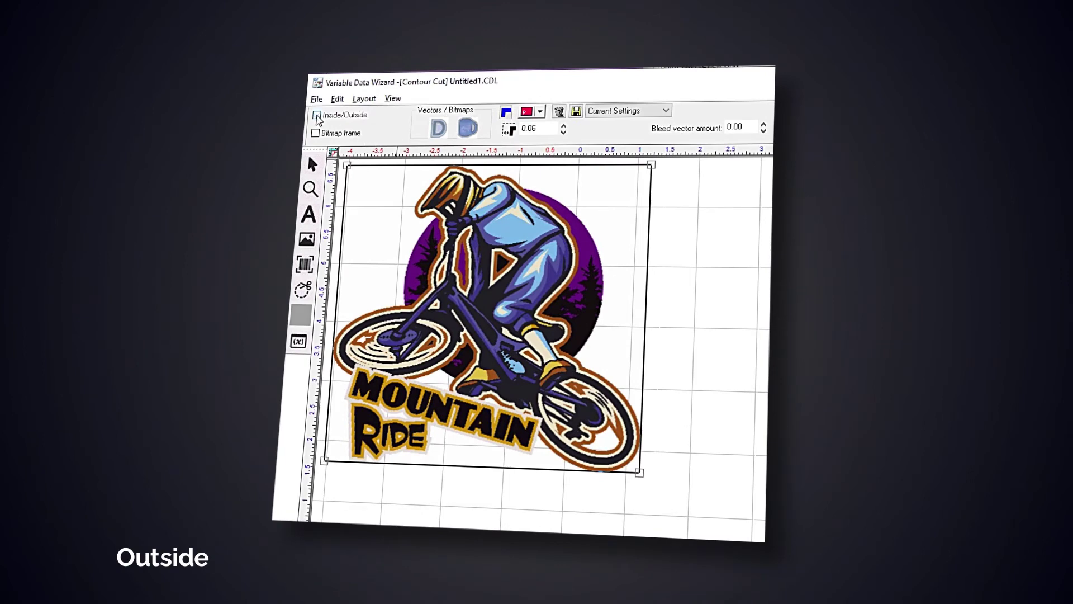
click(519, 172)
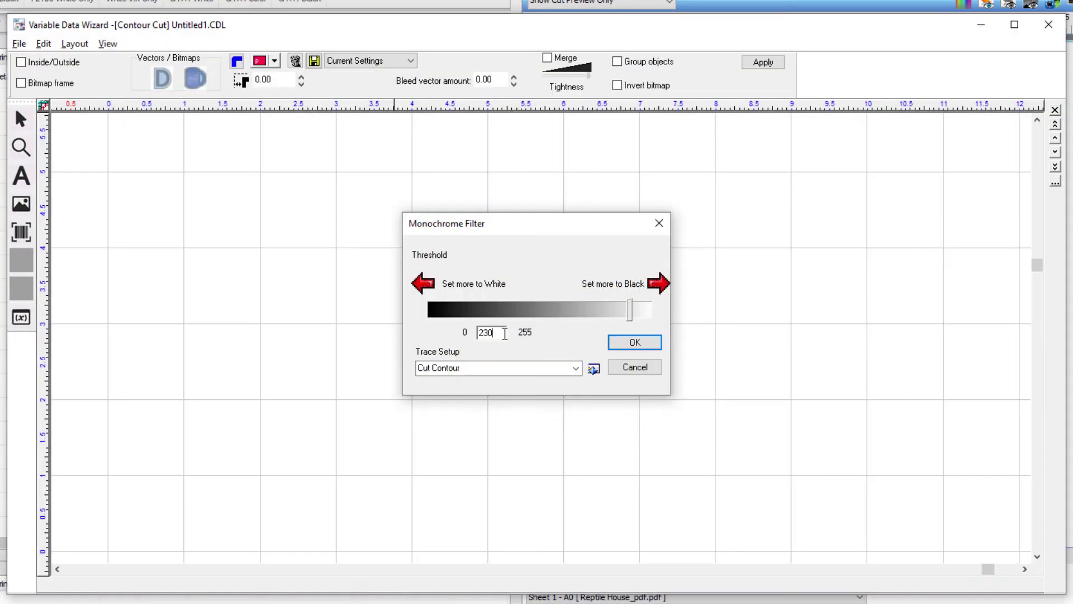
Trace the Reptile House contour at threshold 240, then reapply and retrace it at 140
drag(505, 333, 448, 331)
text(240)
key(Return)
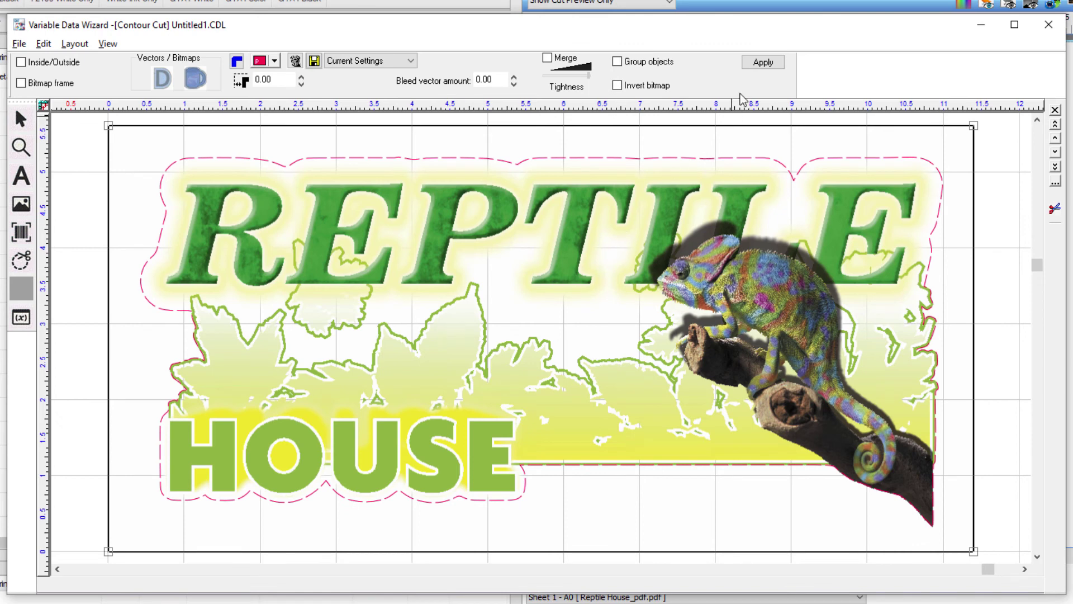
click(761, 63)
drag(503, 333, 480, 332)
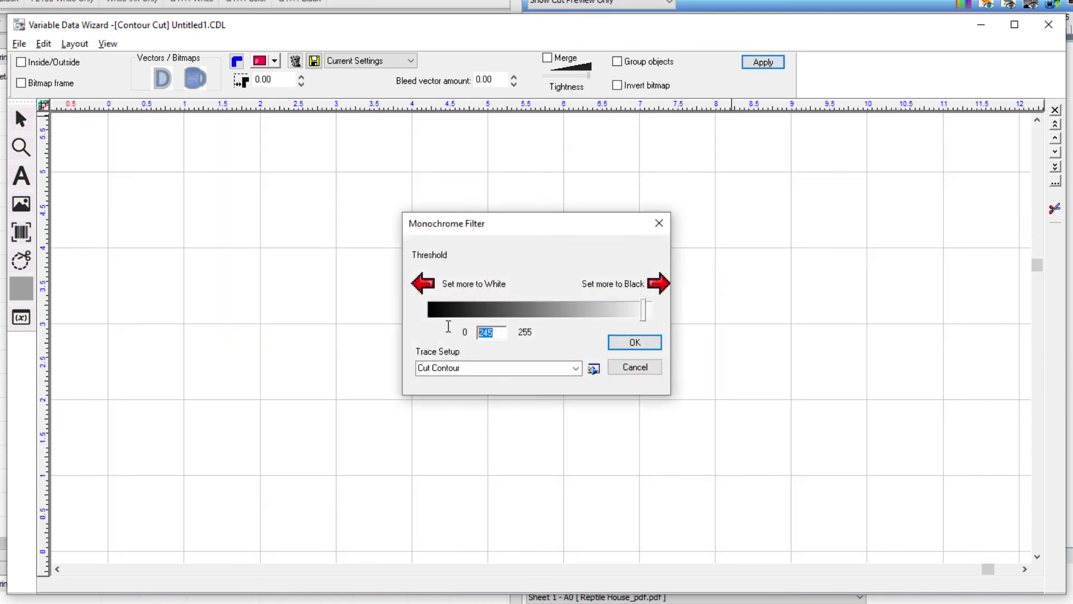
text(140)
click(629, 343)
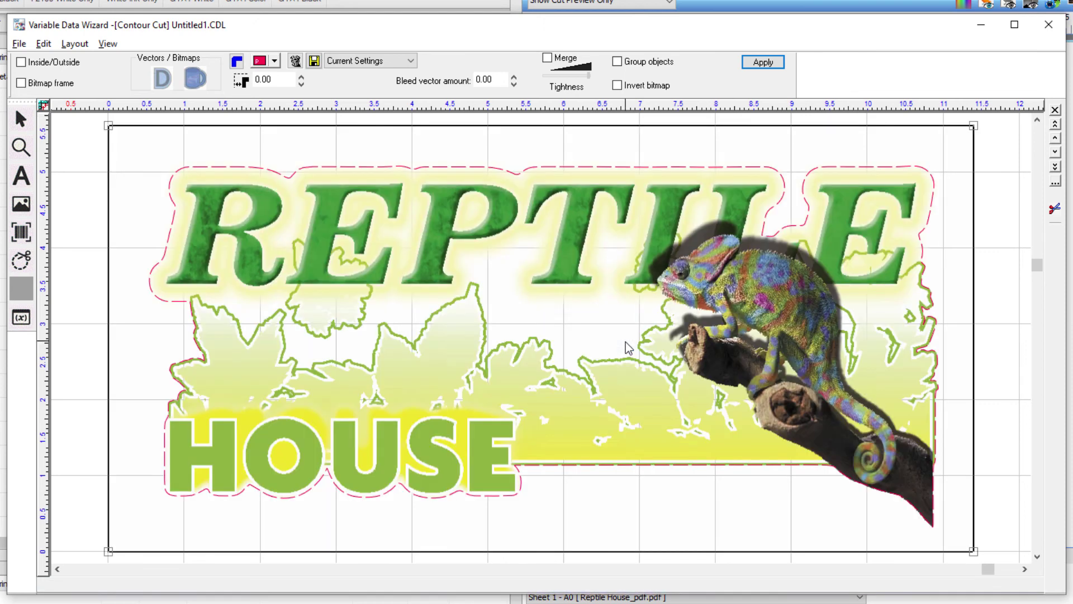